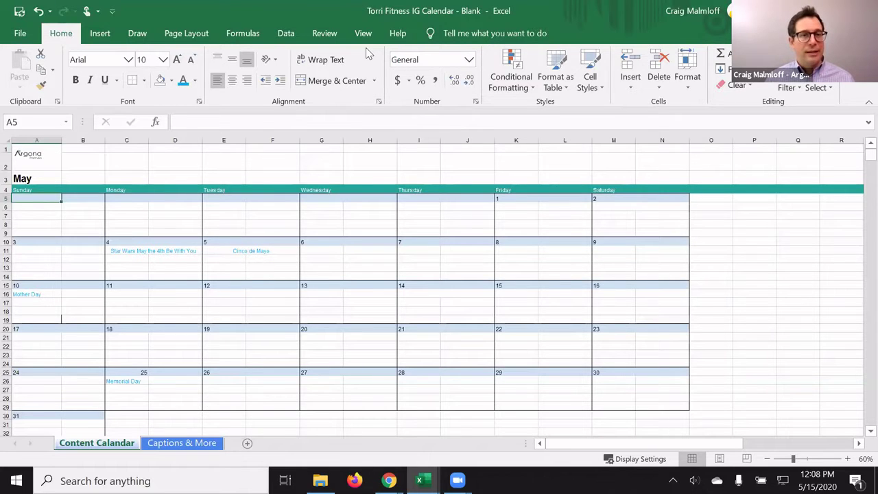
- Place the calendar workbook beside the browser and review the Holiday Insights list of daily, weekly and monthly holidays for May 2020
key(super+Left)
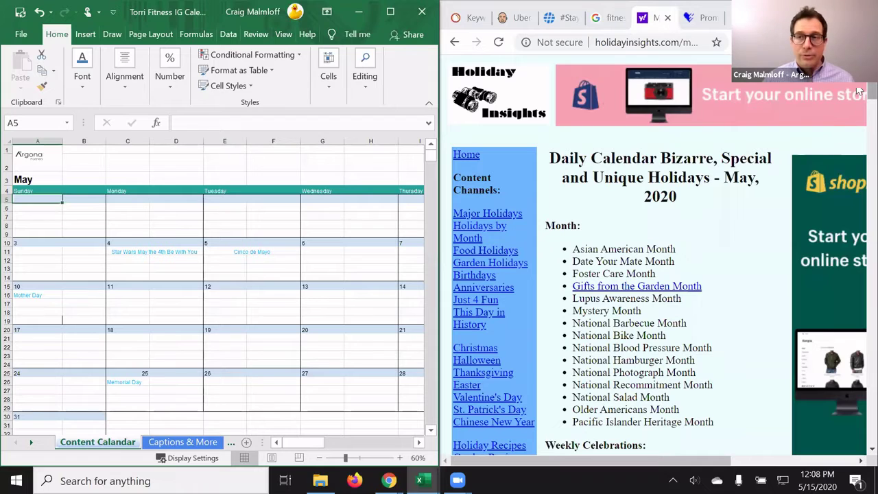
scroll(859, 92, down, 2)
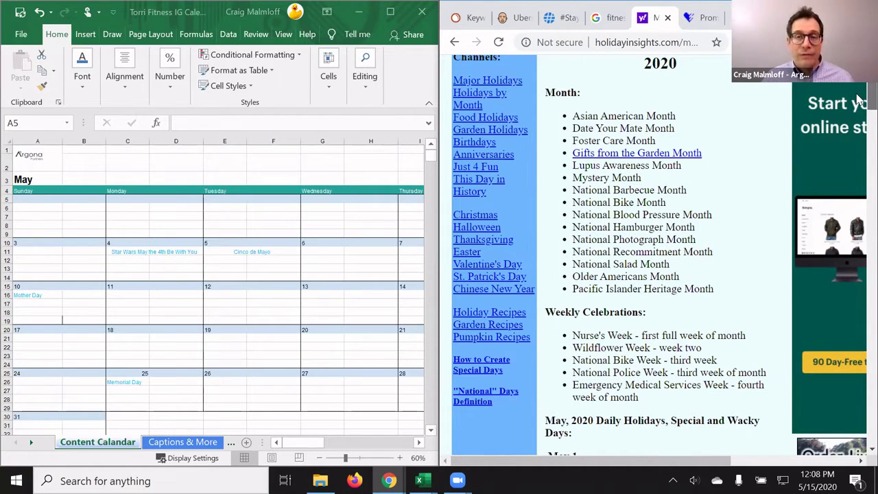
scroll(858, 99, down, 1)
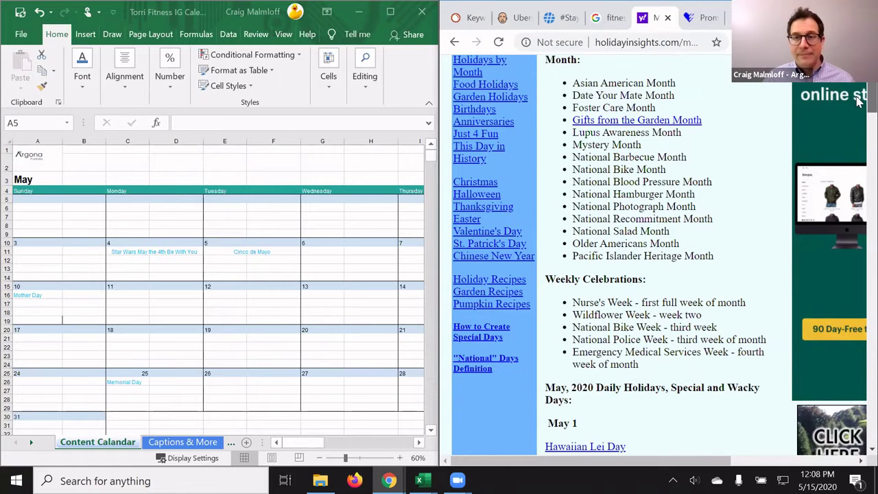
scroll(858, 103, down, 5)
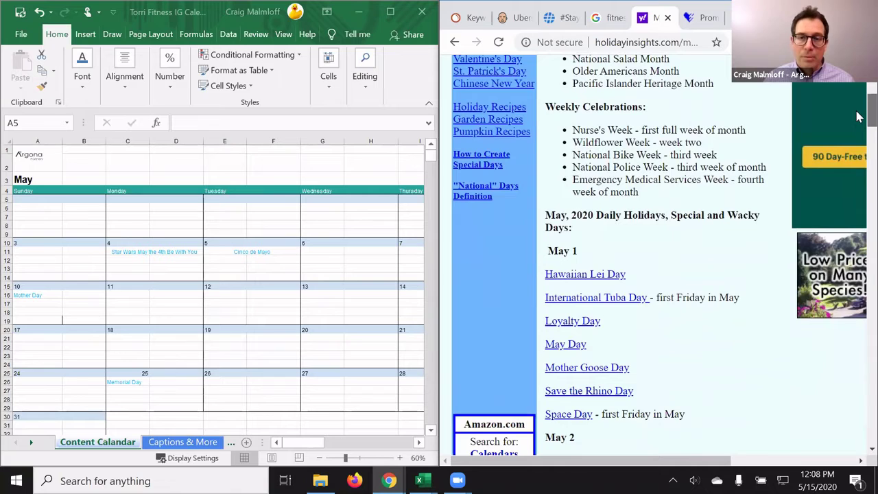
scroll(859, 116, down, 5)
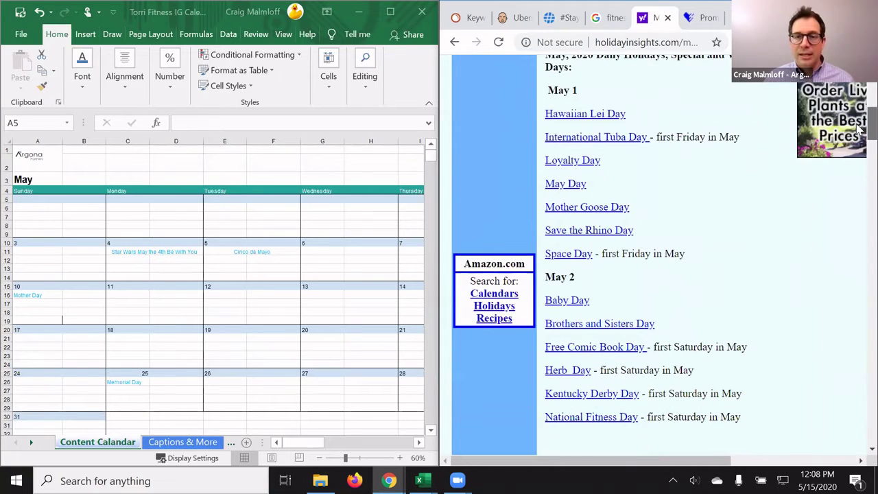
scroll(858, 131, down, 5)
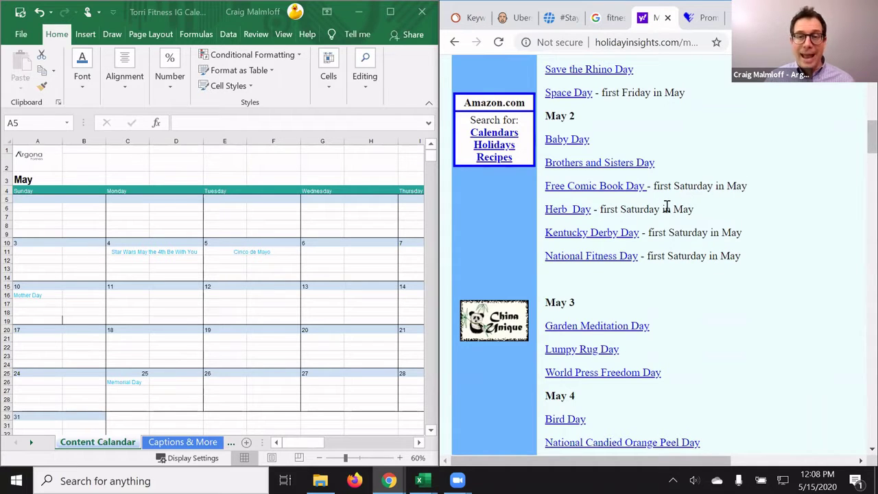
scroll(858, 141, down, 5)
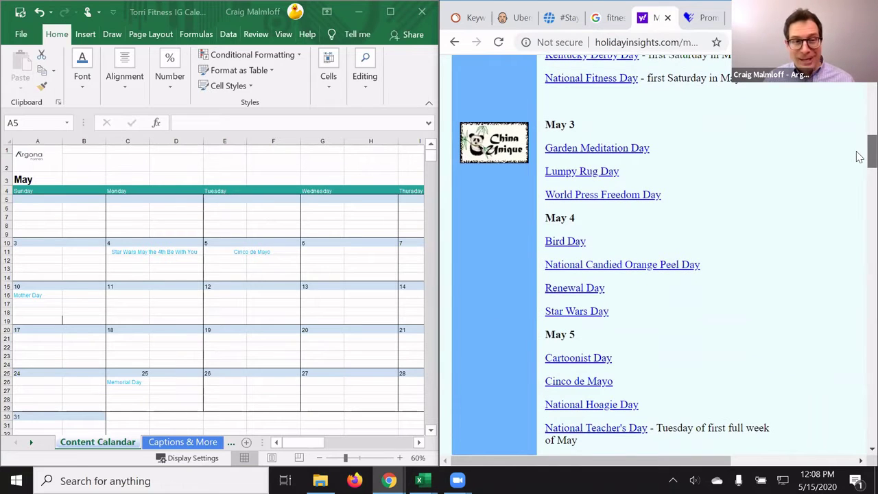
scroll(859, 156, down, 3)
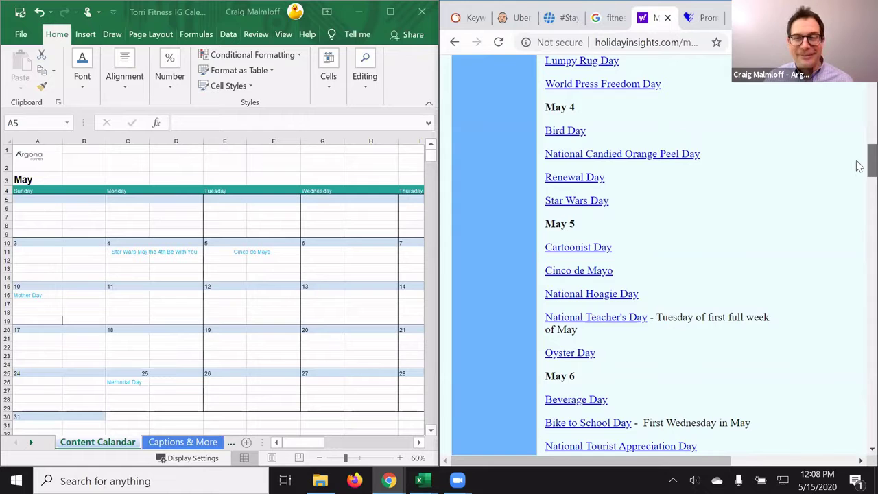
scroll(859, 168, down, 6)
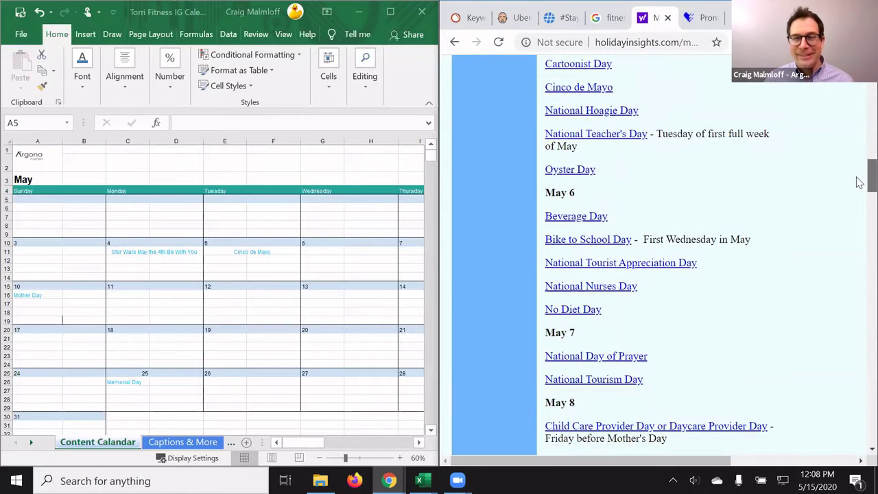
scroll(859, 187, down, 1)
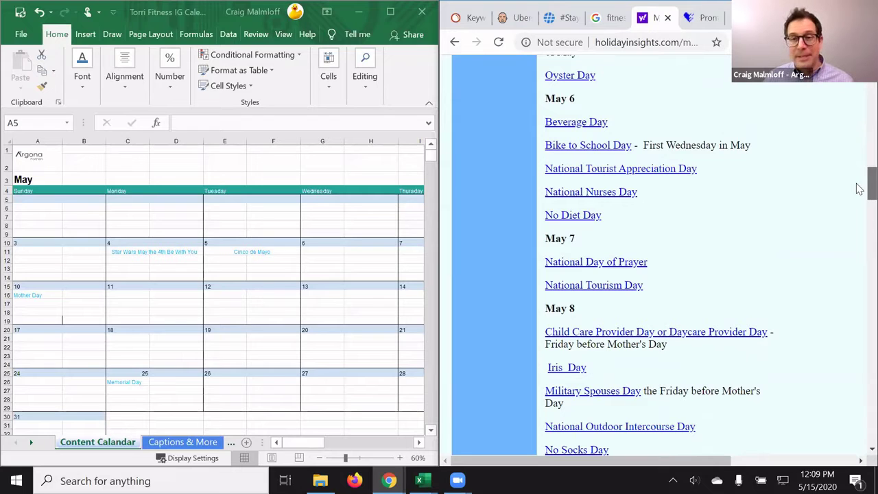
scroll(860, 198, down, 6)
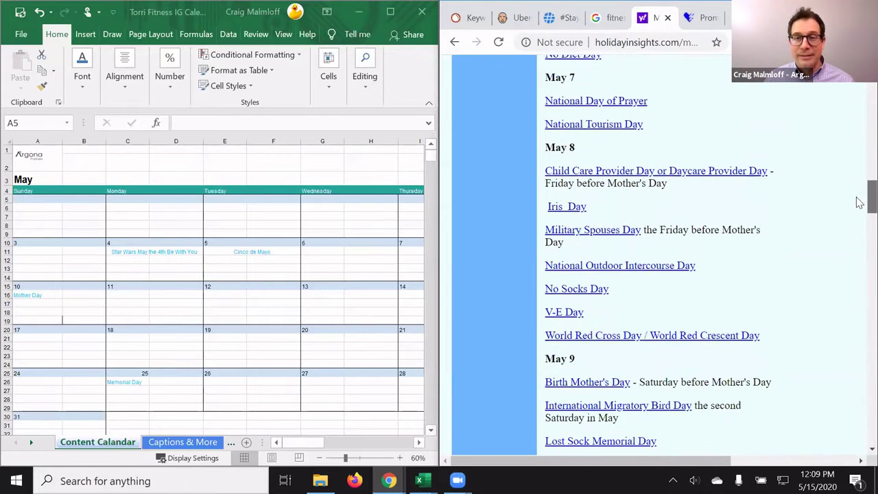
scroll(860, 207, down, 4)
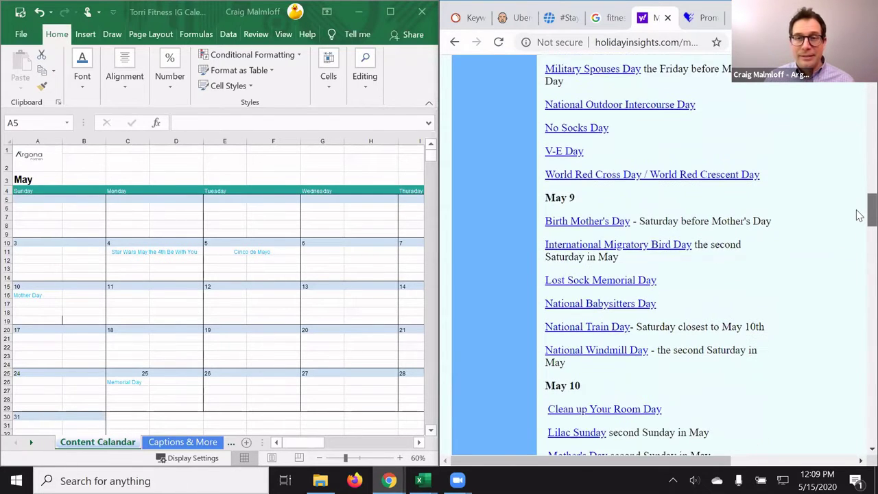
scroll(860, 219, down, 4)
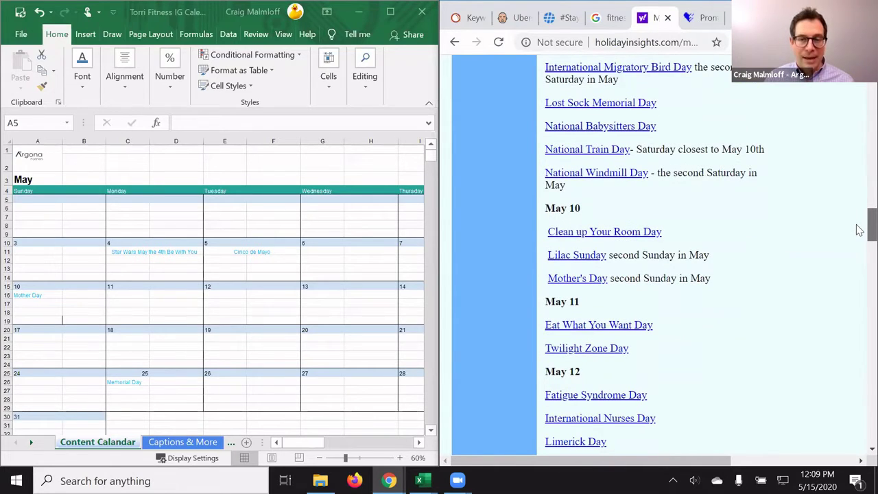
scroll(860, 230, down, 10)
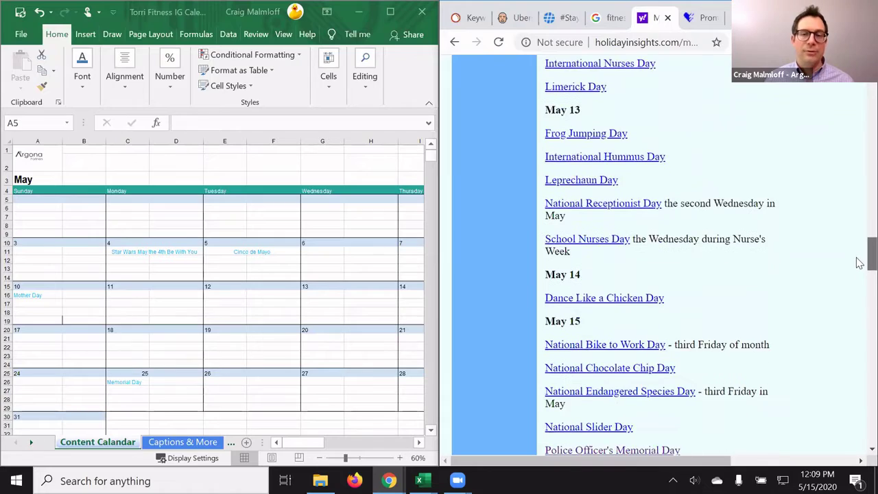
scroll(860, 263, down, 13)
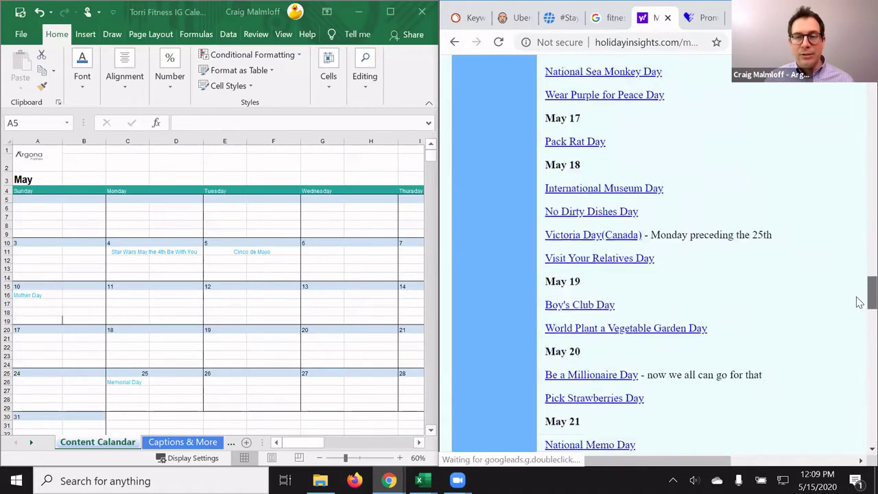
drag(857, 298, 857, 89)
- From the "fitness in may" search results, open the HHS.gov page on National Physical Fitness & Sports Month
click(603, 17)
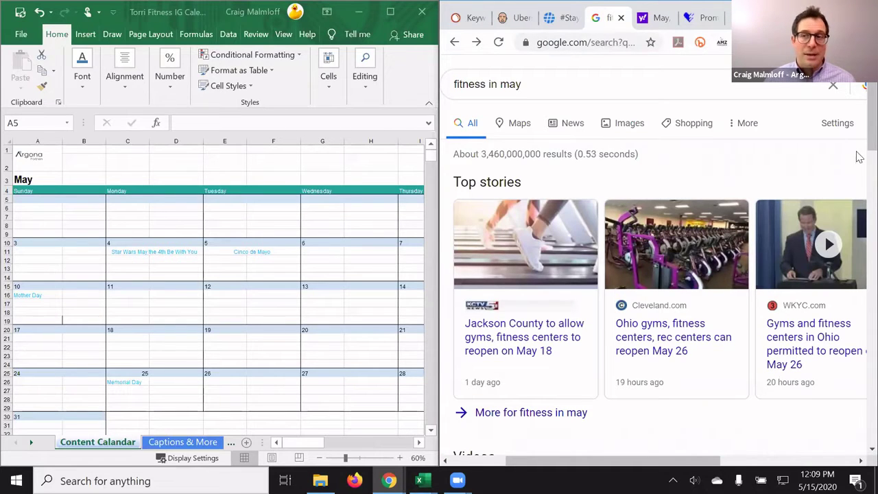
drag(860, 102, 860, 226)
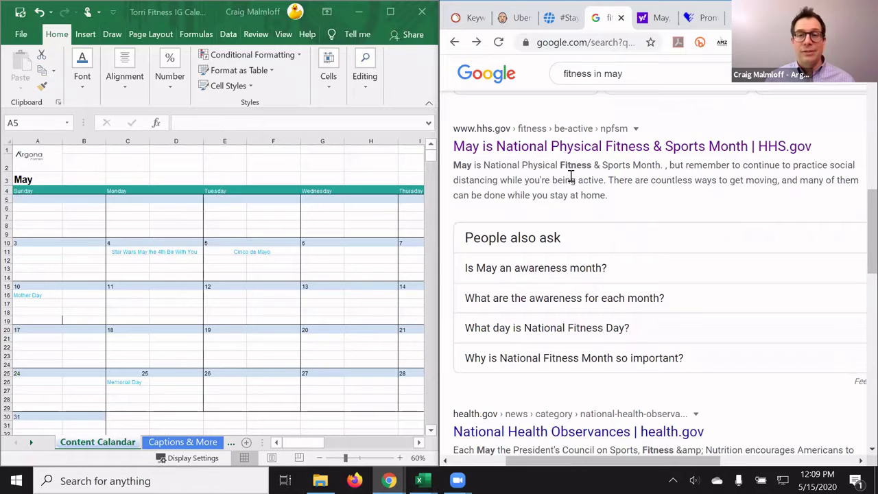
click(610, 151)
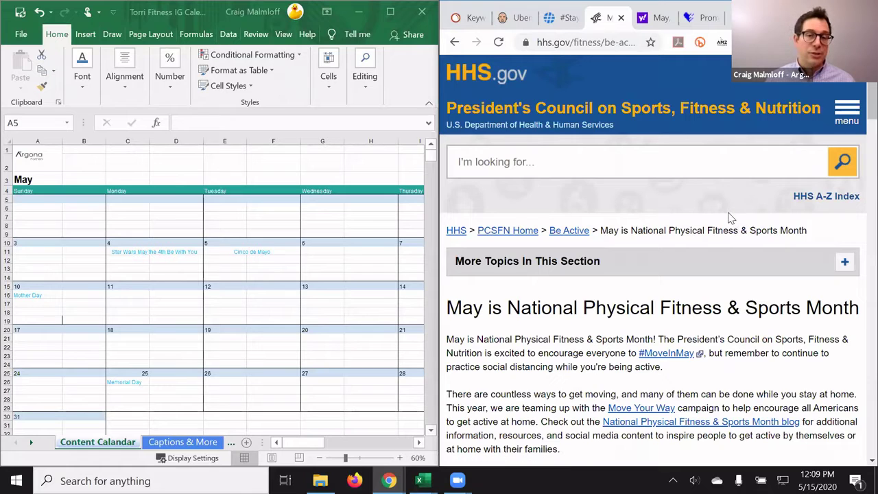
- Review the HHS.gov page for its shareable graphic, sample tweets, hashtags and National Women's Health Week details
scroll(858, 114, down, 1)
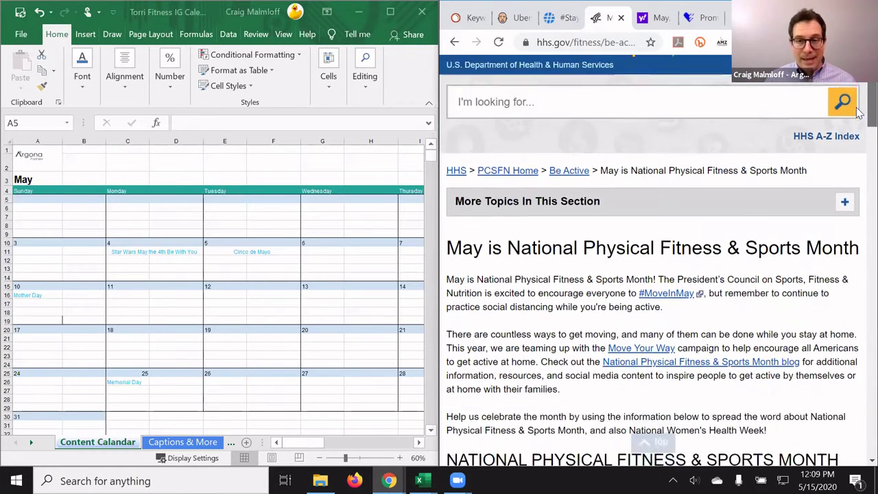
scroll(857, 113, down, 1)
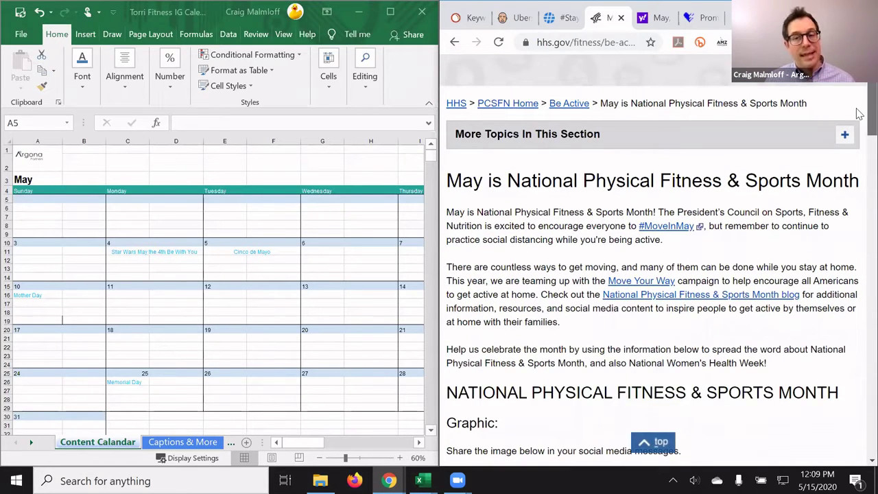
scroll(860, 154, down, 7)
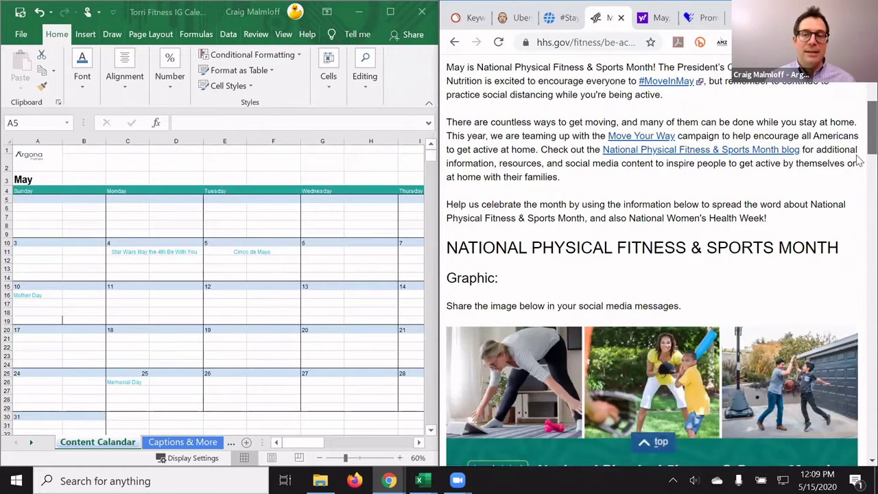
scroll(860, 194, down, 3)
scroll(858, 190, up, 1)
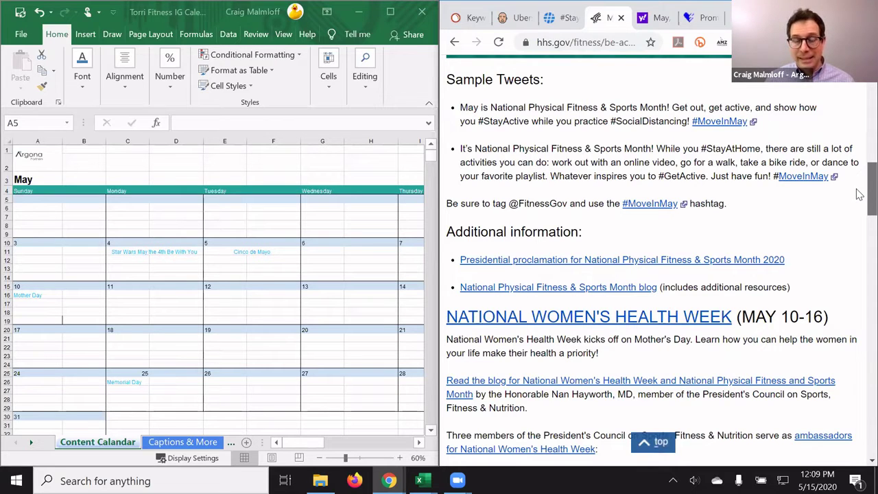
scroll(860, 197, down, 1)
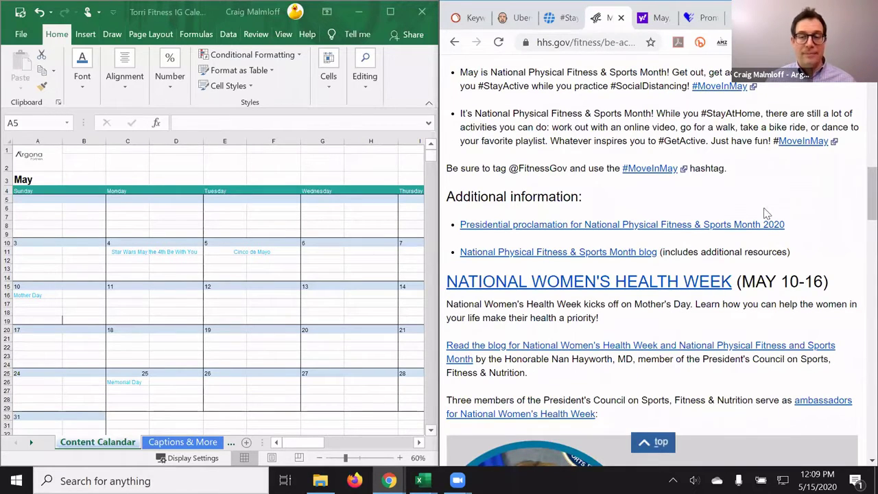
scroll(859, 201, down, 1)
scroll(857, 199, up, 10)
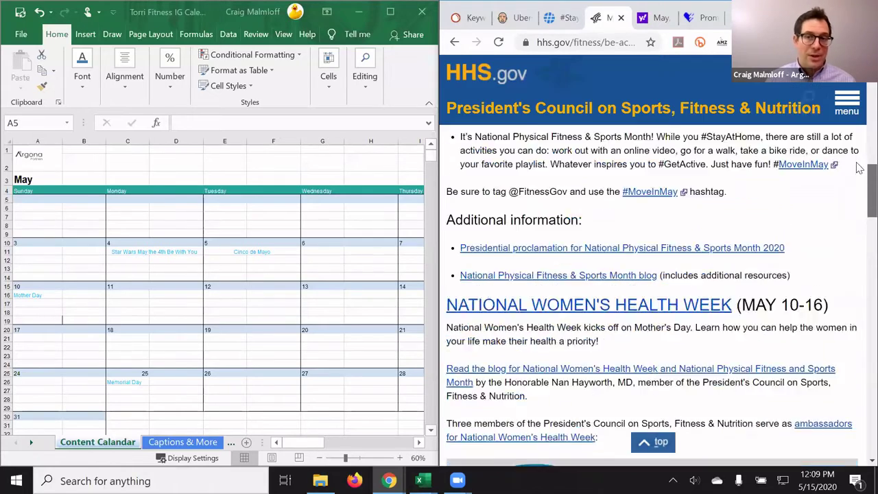
scroll(777, 158, up, 2)
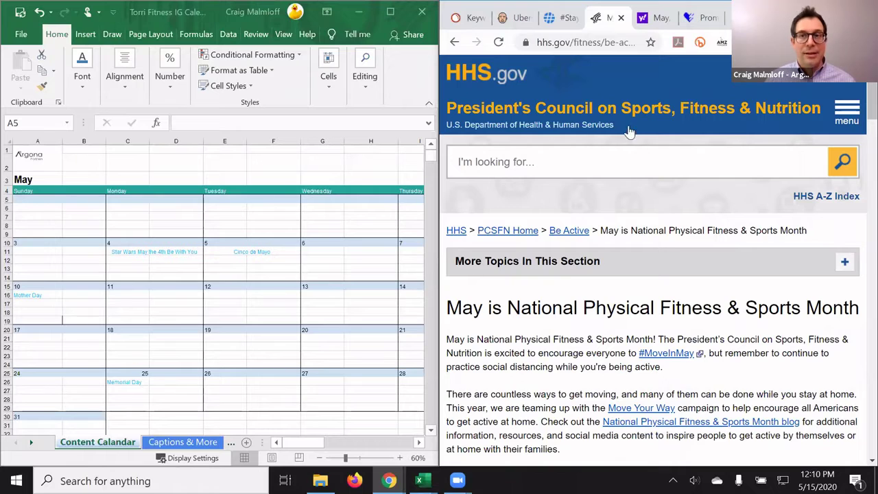
- Switch to the Healthgrades health observances page and review its list of May awareness months
click(696, 19)
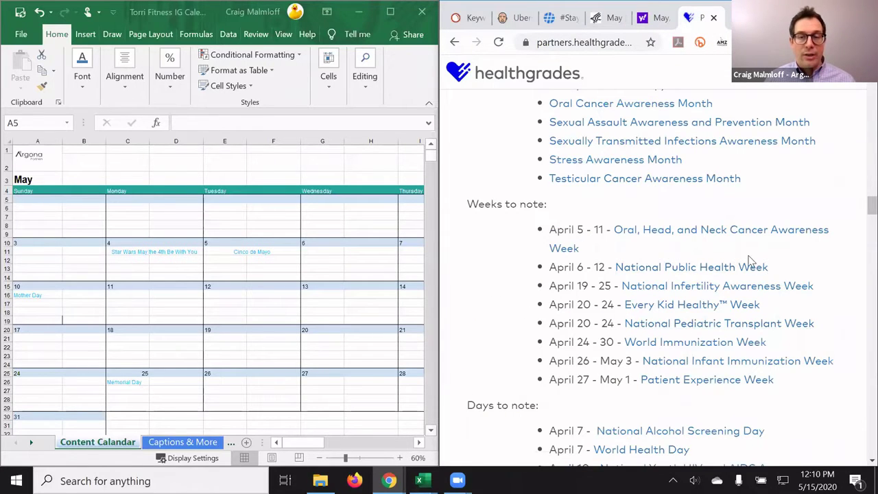
scroll(860, 216, down, 4)
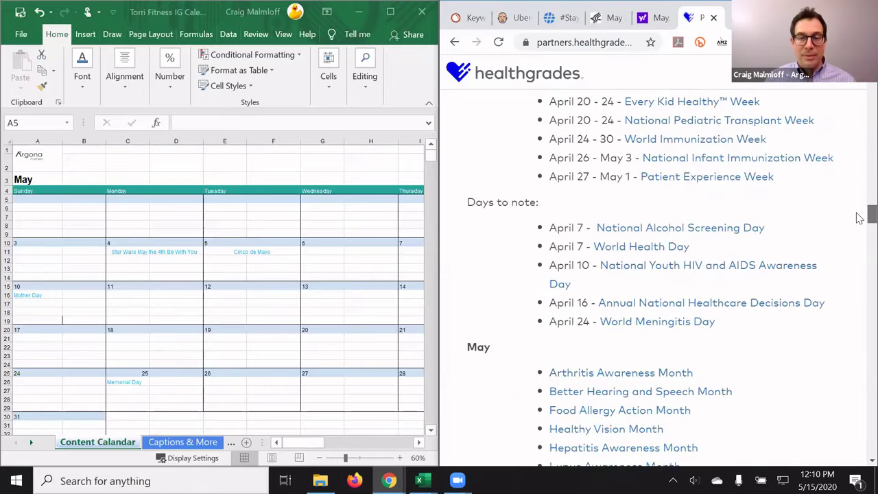
scroll(859, 221, down, 2)
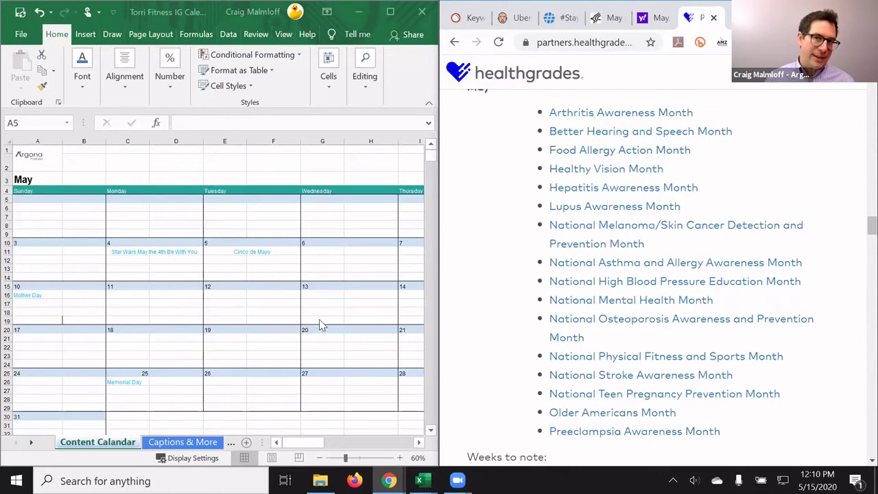
key(ctrl+shift+Tab)
click(81, 179)
text(National Physical Fitness & Sports Month #moveinmay #fitnessgoals)
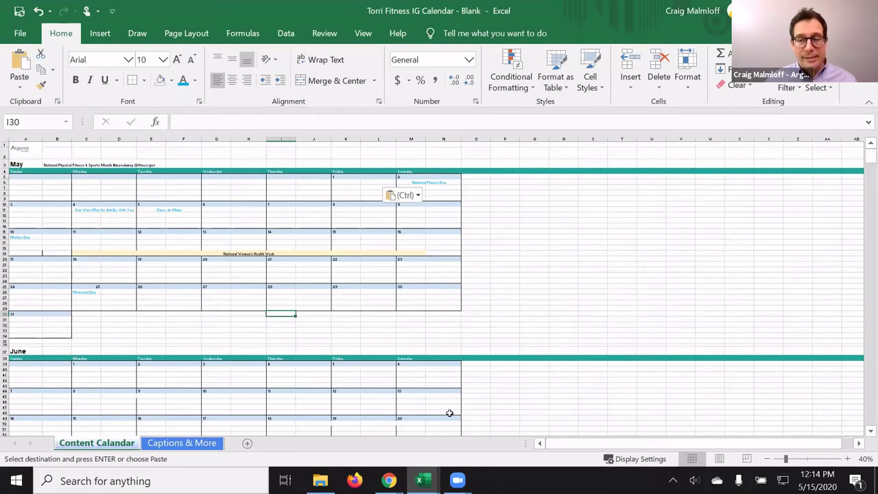
- Look over the calendar months and the May entries up close, returning the sheet to 60% zoom
mouse_move(786, 459)
mouse_down()
mouse_move(806, 463)
mouse_move(793, 465)
mouse_up()
scroll(588, 380, down, 4)
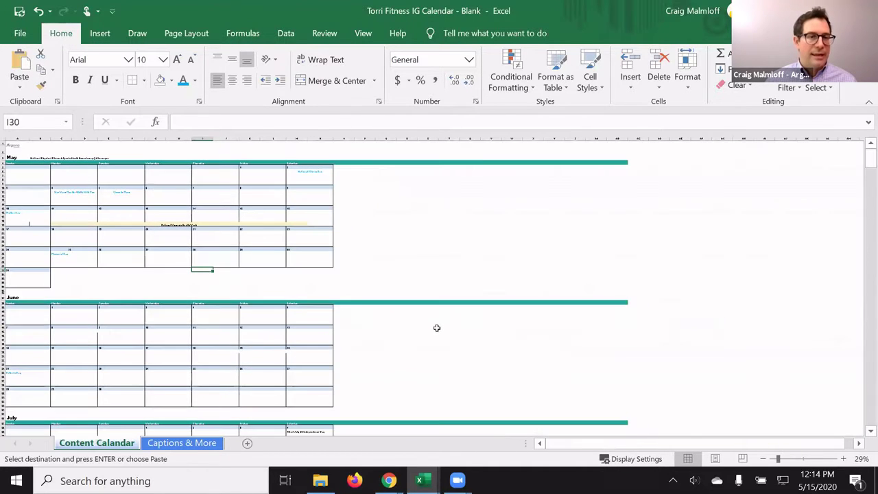
drag(778, 459, 781, 459)
click(800, 460)
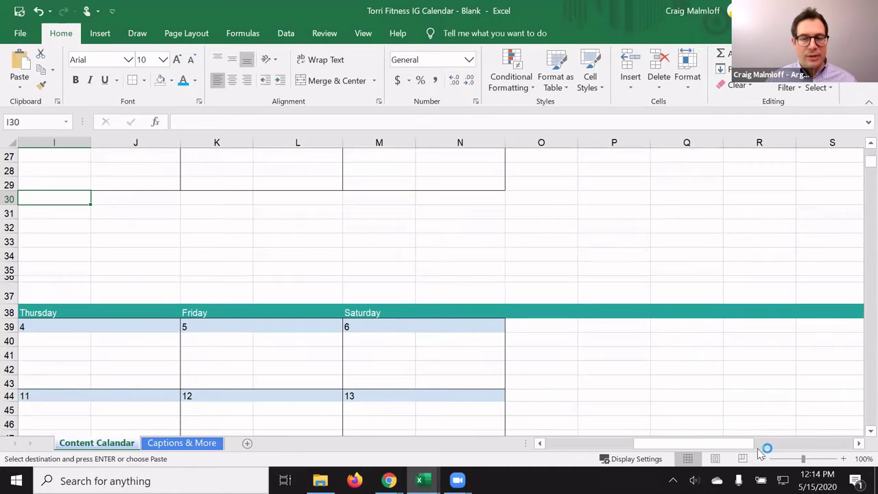
scroll(352, 273, up, 9)
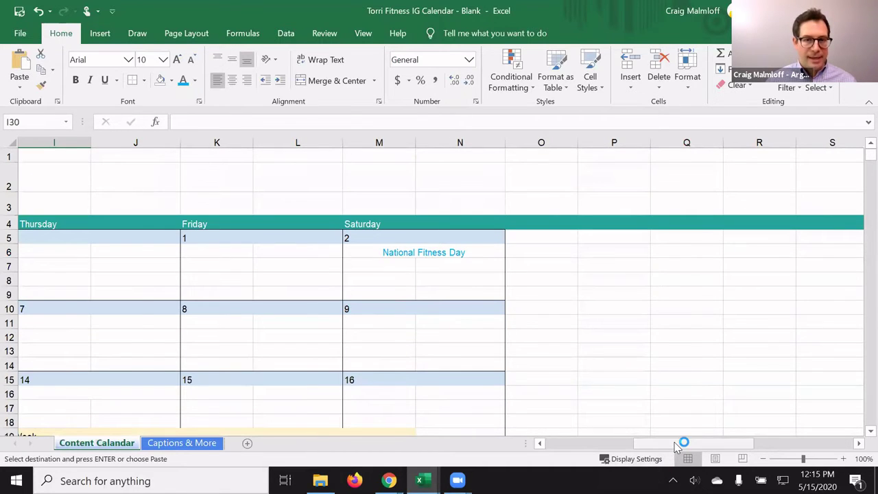
drag(677, 446, 549, 447)
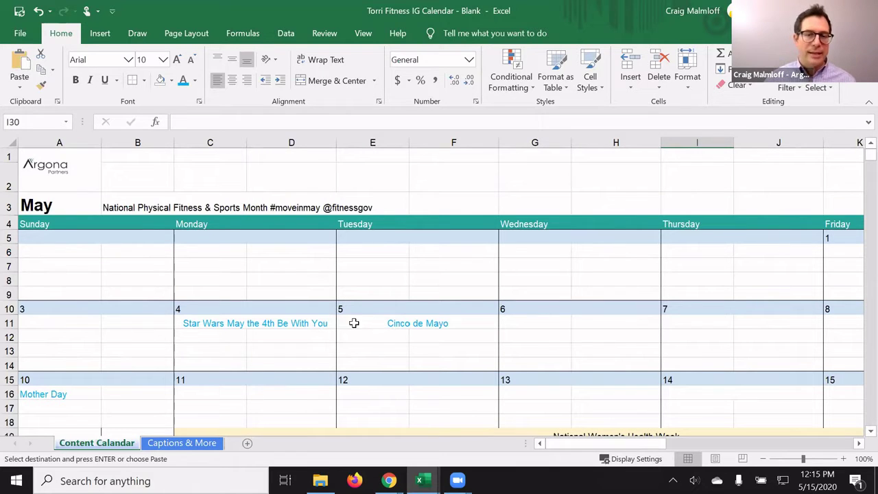
click(762, 459)
click(762, 459)
click(762, 459)
click(762, 459)
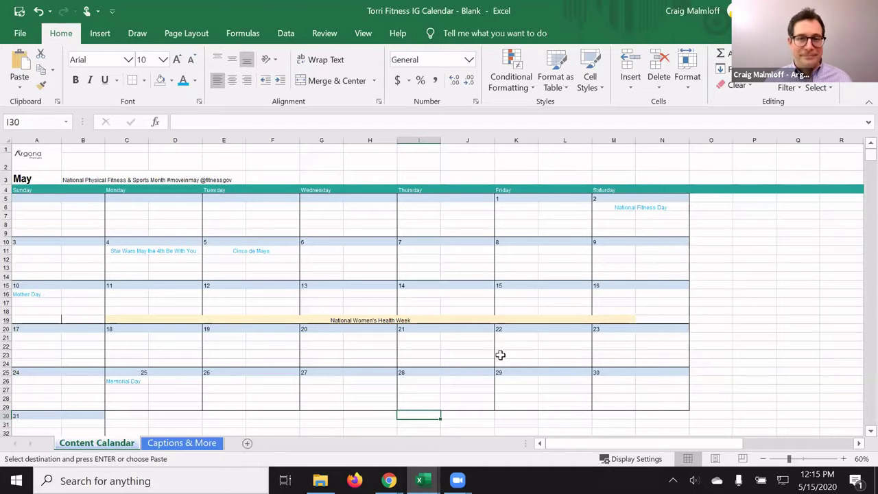
- Enter "#wednsdaywisdom" as the content for Wednesday, May 6
click(329, 253)
text(#wednsdaywisdom)
key(Return)
- Copy the May 6 hashtag entry to the remaining Wednesdays: May 13, 20 and 27
key(Up)
key(ctrl+c)
key(Down)
key(Down)
key(Down)
key(Down)
key(Down)
key(ctrl+v)
key(Down)
key(Down)
key(Down)
key(Down)
key(Down)
- Enter "Curated Content" as the content for Friday, May 1
click(516, 207)
text(Curated Content)
key(Return)
- Copy the "Curated Content" entry from May 1 to the remaining Fridays: May 8, 15, 22 and 29
key(Up)
key(ctrl+c)
key(Down)
key(Down)
key(Down)
key(Down)
key(Down)
key(ctrl+v)
key(Down)
key(Down)
key(Down)
key(Down)
key(Down)
key(ctrl+v)
key(Down)
key(Down)
key(Down)
key(Down)
key(Down)
key(ctrl+v)
key(Down)
key(Down)
key(Down)
key(Down)
key(Down)
key(ctrl+v)
- Enter "Best Of" as the content for Sunday, May 3
click(36, 250)
text(Best Of)
key(Return)
- Copy the "Best Of" entry from May 3 to Sundays May 17, 24 and 31, skipping May 10, and dismiss the error dialog
key(Up)
key(ctrl+c)
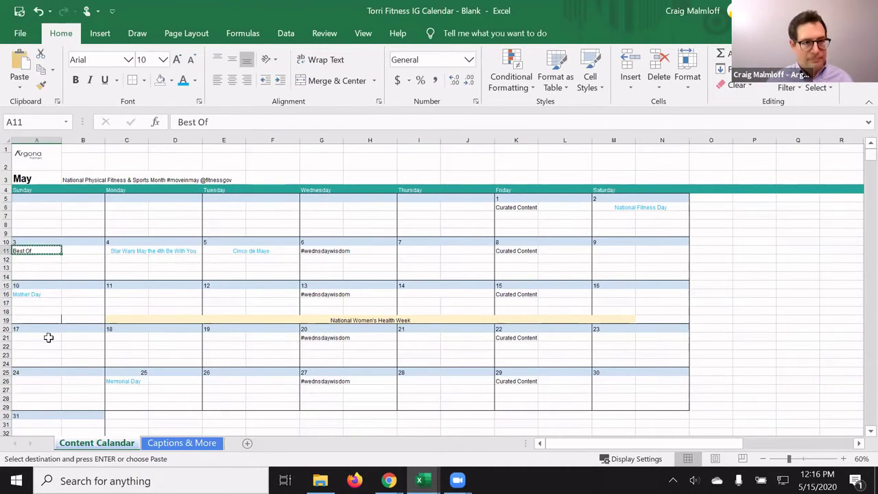
key(Down)
key(Down)
key(Down)
key(Down)
key(Down)
key(Down)
key(Down)
key(Down)
key(Down)
key(Down)
key(ctrl+v)
key(Down)
key(Down)
key(Down)
key(Down)
key(Down)
key(ctrl+v)
key(Down)
key(Down)
key(Down)
key(Down)
key(Down)
key(ctrl+v)
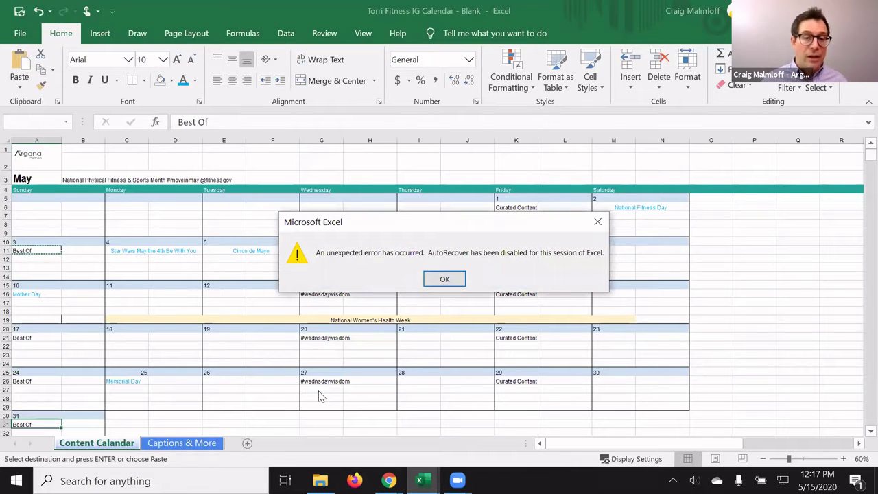
click(445, 277)
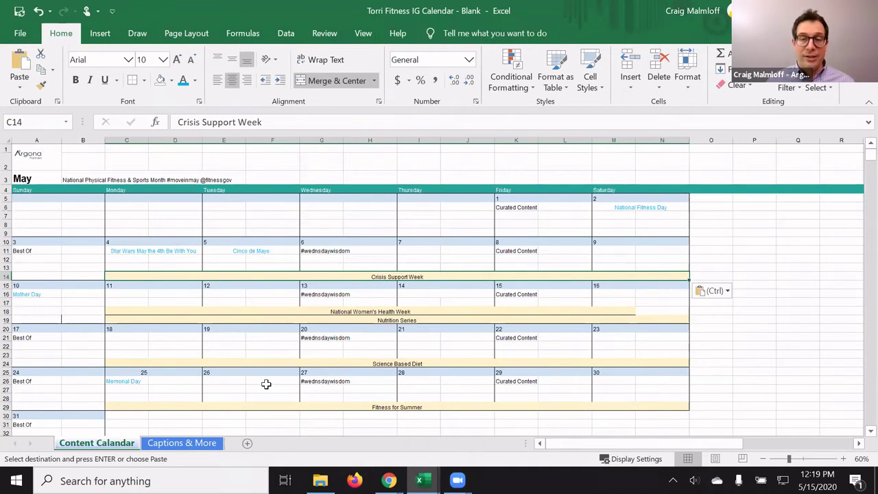
- Look over the May columns of the Captions & More sheet alongside the May content calendar
click(182, 444)
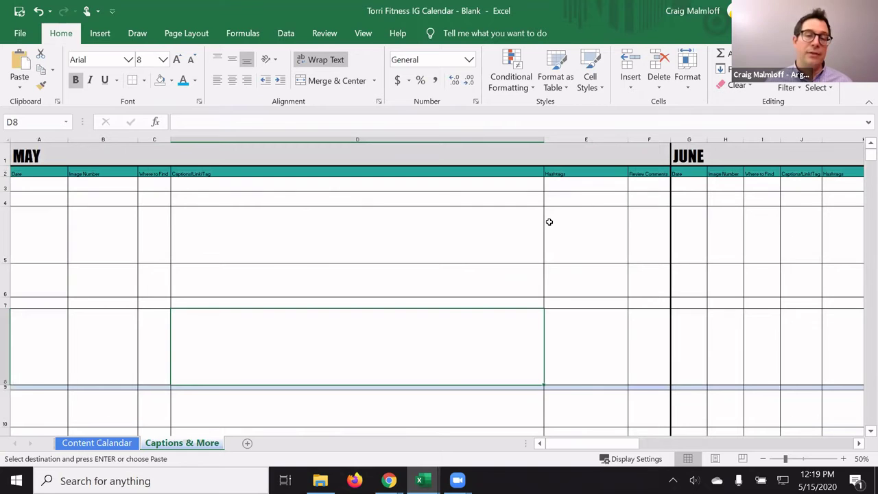
click(103, 443)
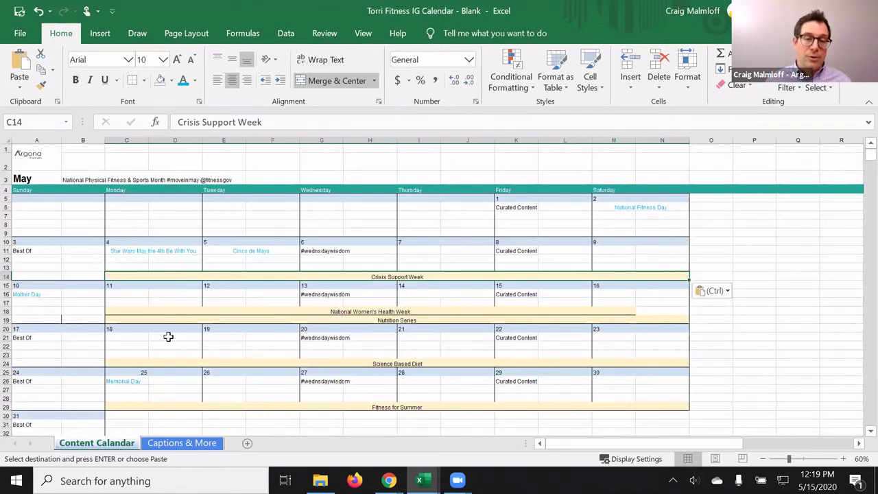
click(198, 444)
click(31, 186)
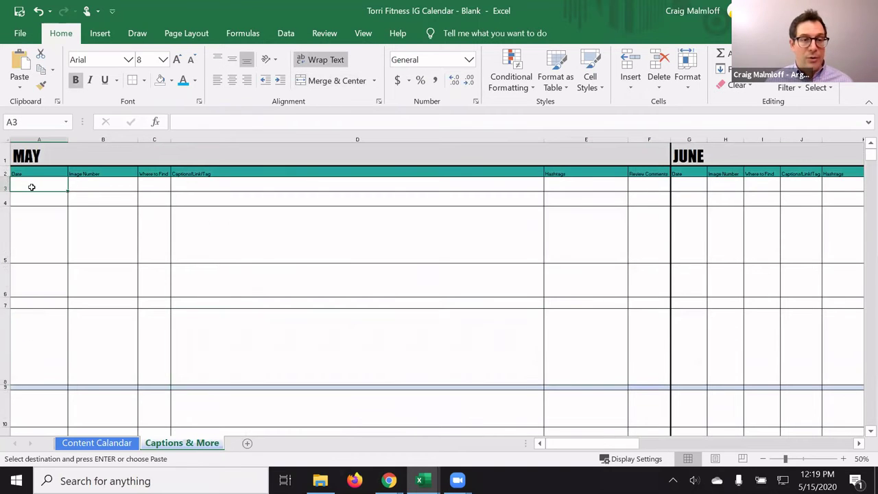
click(96, 442)
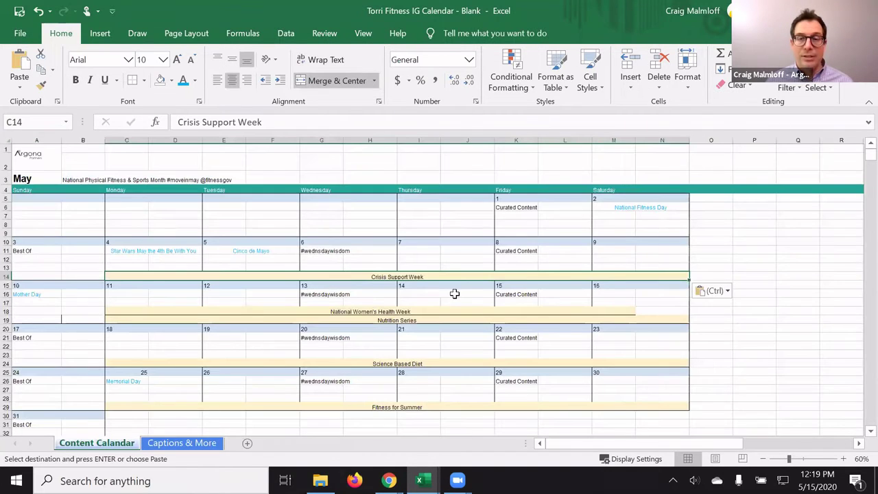
click(182, 443)
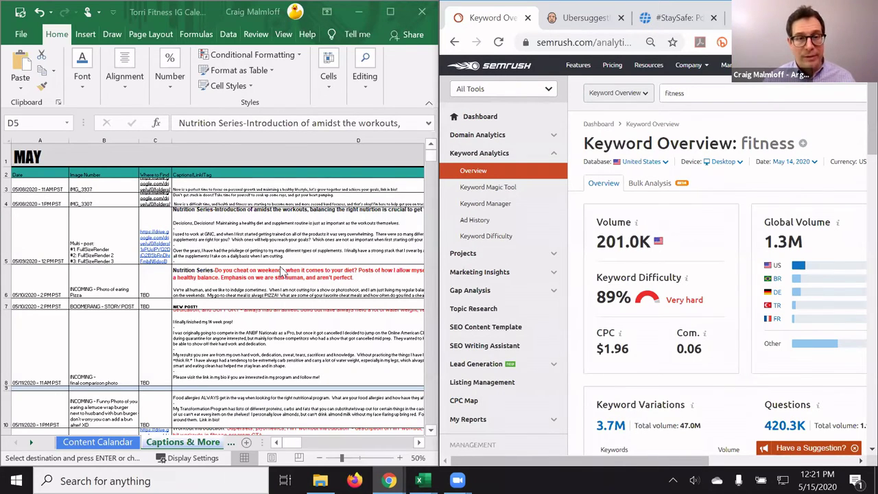
- Review the May 9 post's row in the captions sheet, from its caption back to its file location, image and date
key(ctrl+v)
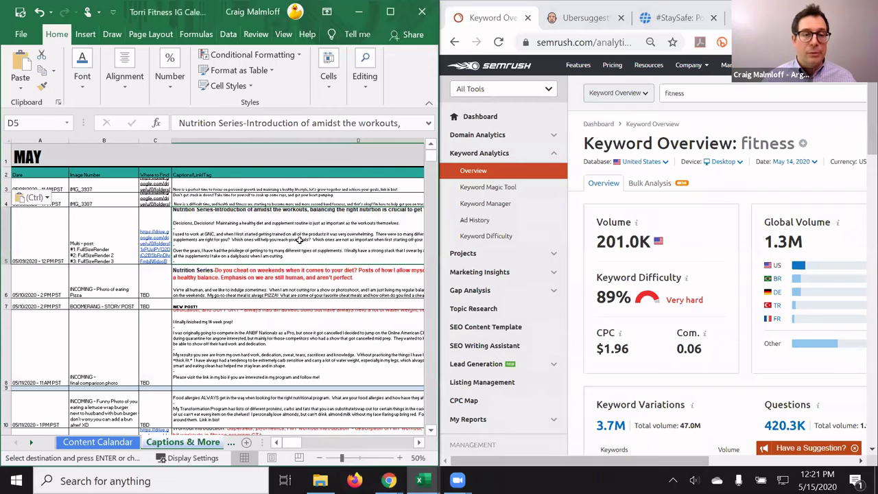
key(Right)
key(Left)
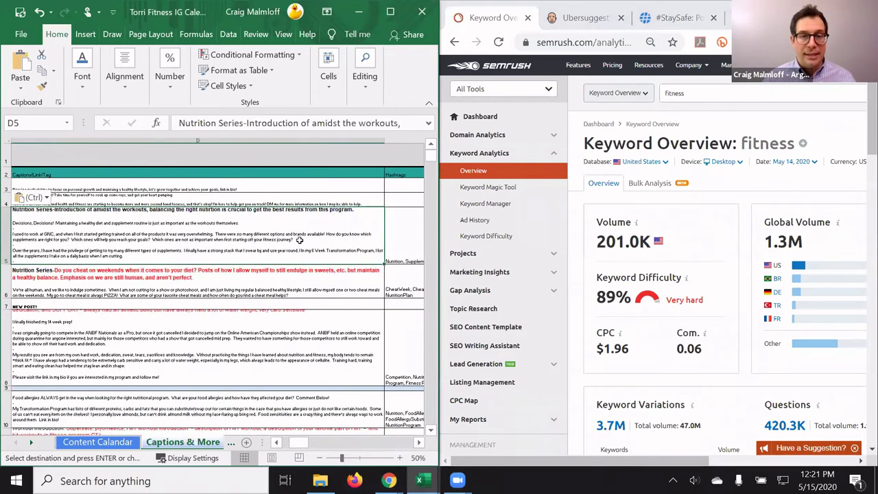
key(Left)
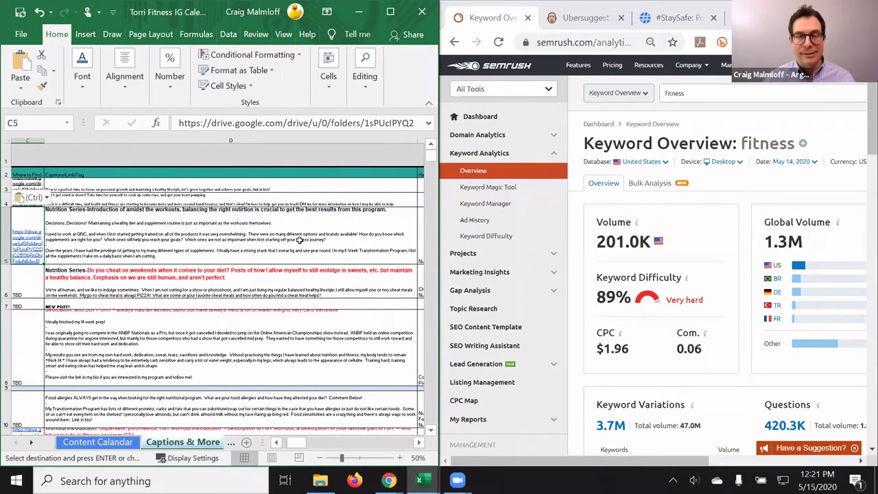
key(Left)
key(Left)
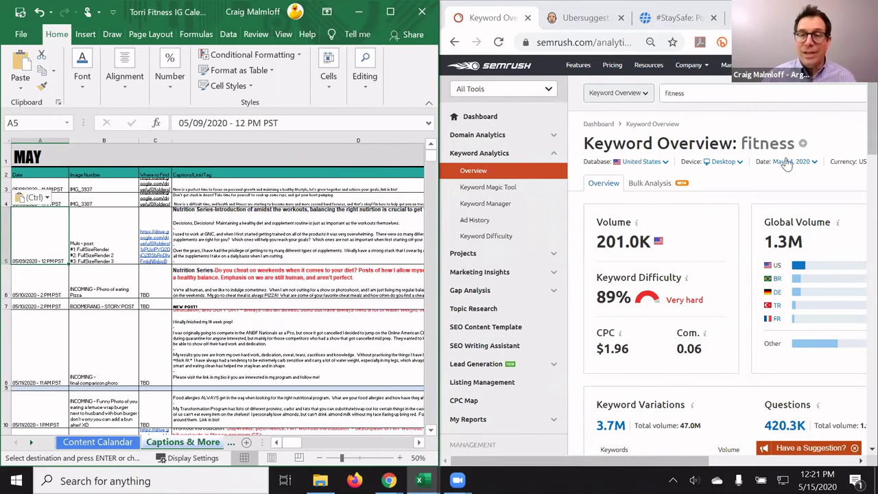
- Examine the SEMrush keyword overview for "fitness", including keyword variations, questions and SERP analysis
scroll(859, 110, down, 3)
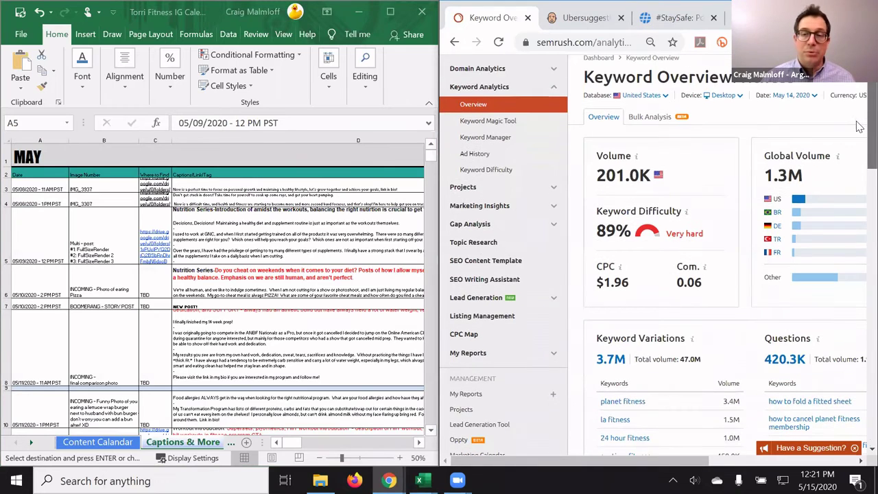
scroll(859, 159, down, 1)
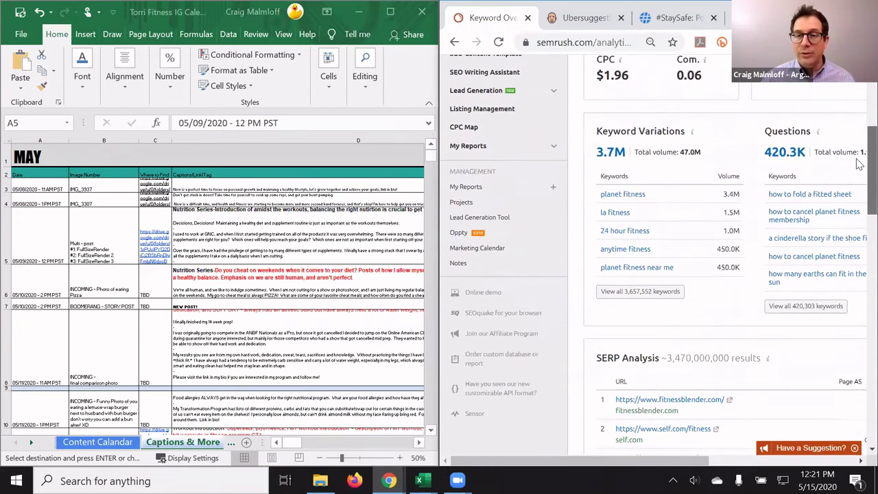
scroll(856, 163, down, 6)
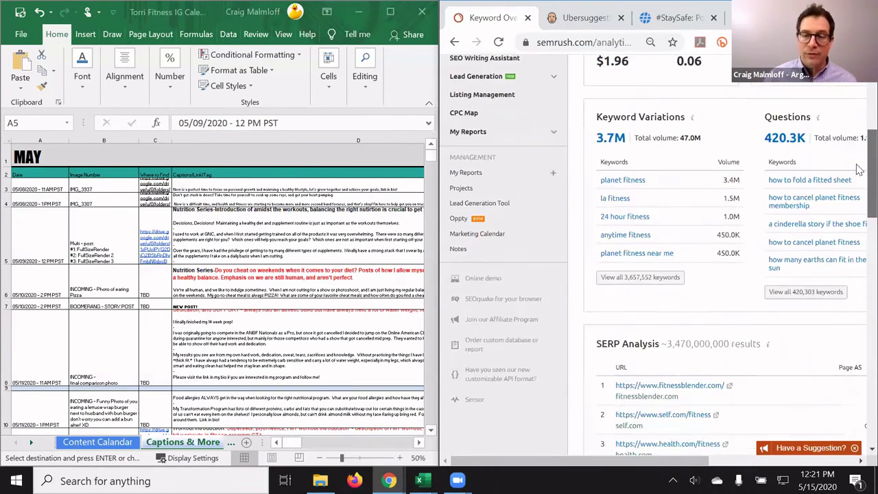
scroll(859, 261, down, 4)
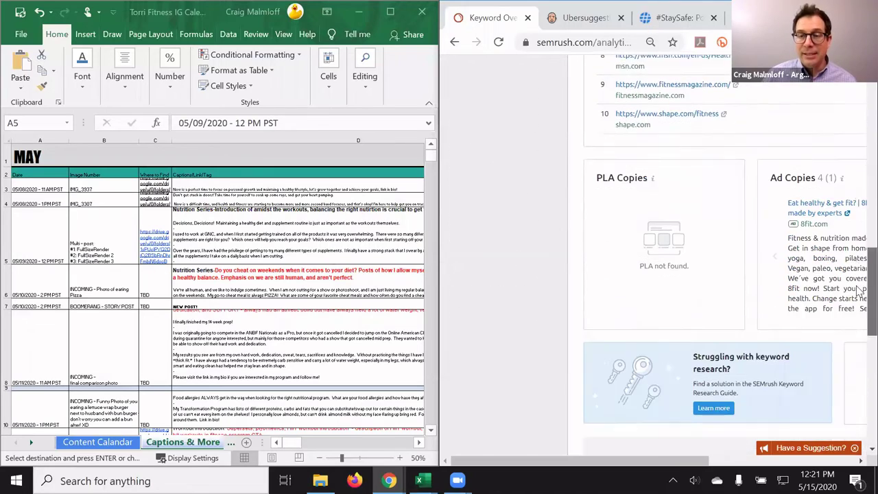
scroll(859, 218, up, 1)
scroll(859, 218, up, 10)
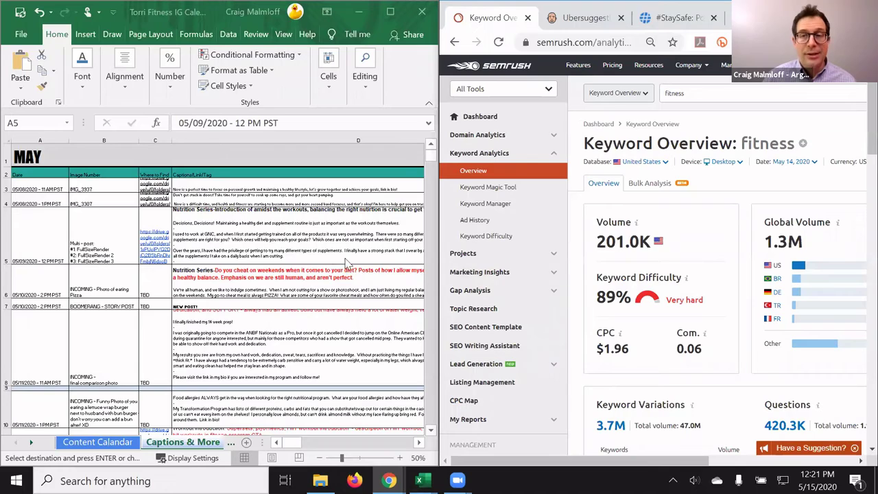
- Switch to Hashtagify and search for the hashtag "fitness"
click(655, 20)
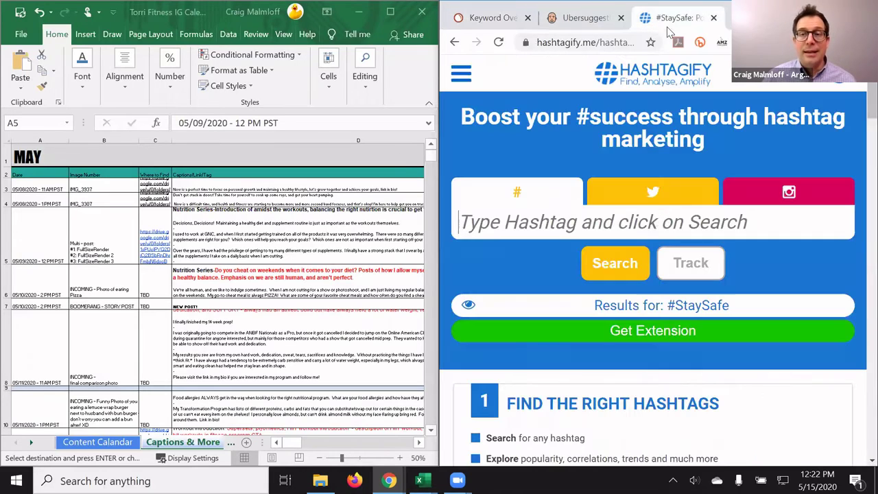
click(525, 220)
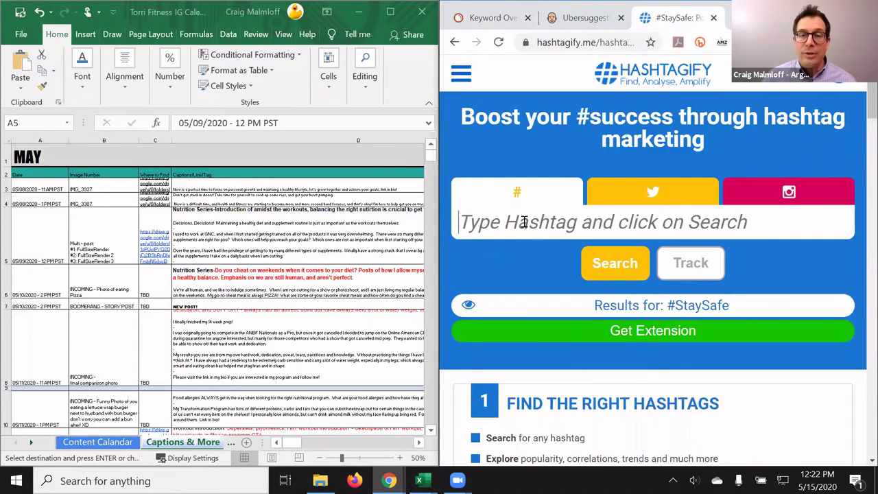
text(fitness)
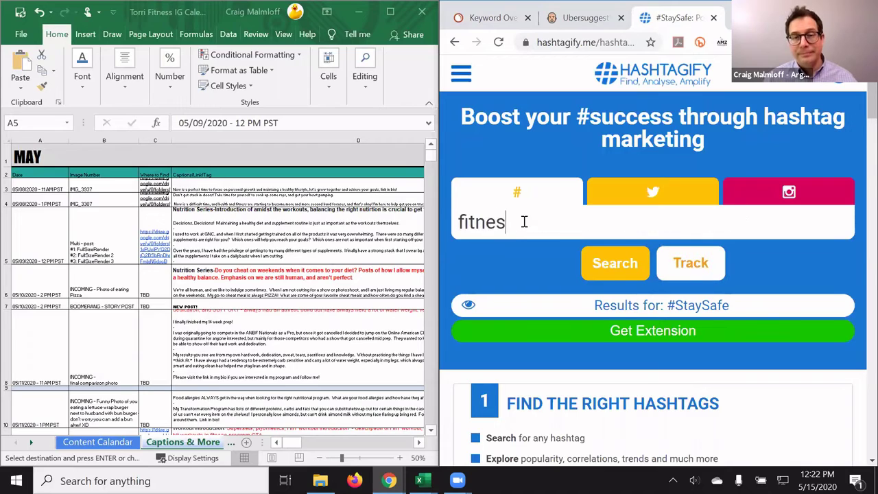
key(Return)
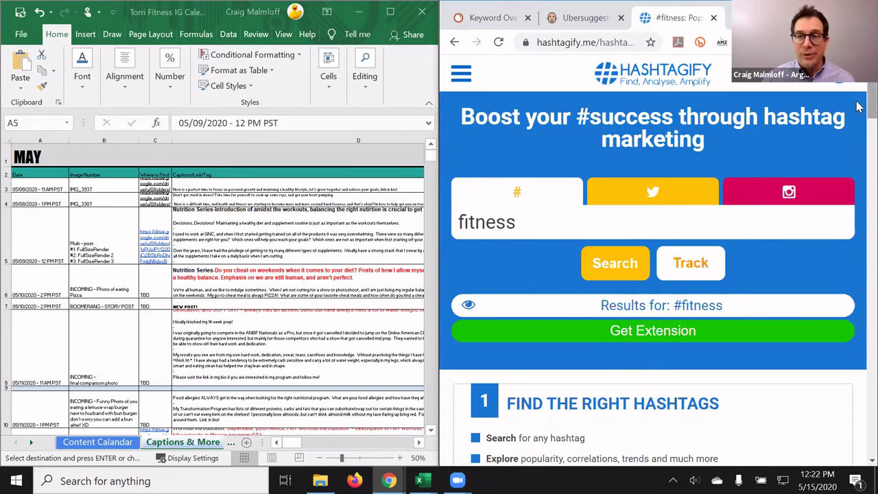
- Examine the #fitness results, including the tweets wall, spelling variants, languages, top influencers and related hashtags
scroll(859, 148, down, 5)
scroll(859, 144, down, 15)
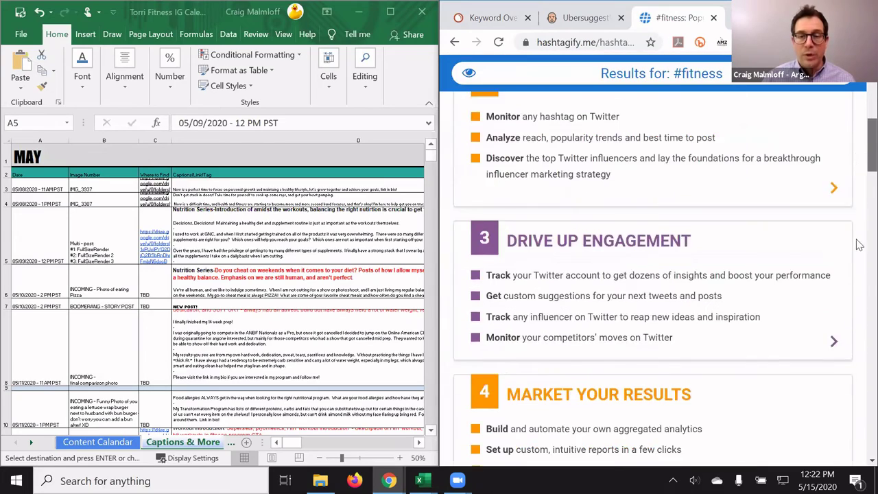
scroll(859, 179, down, 15)
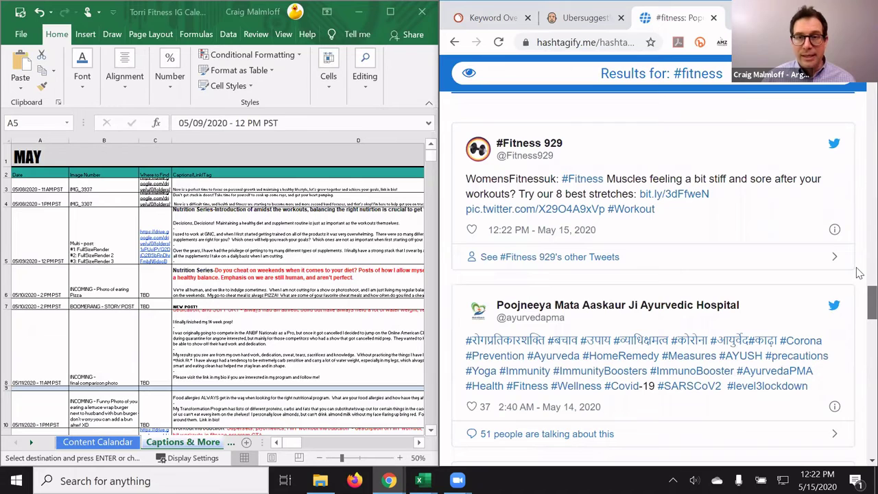
scroll(860, 275, down, 1)
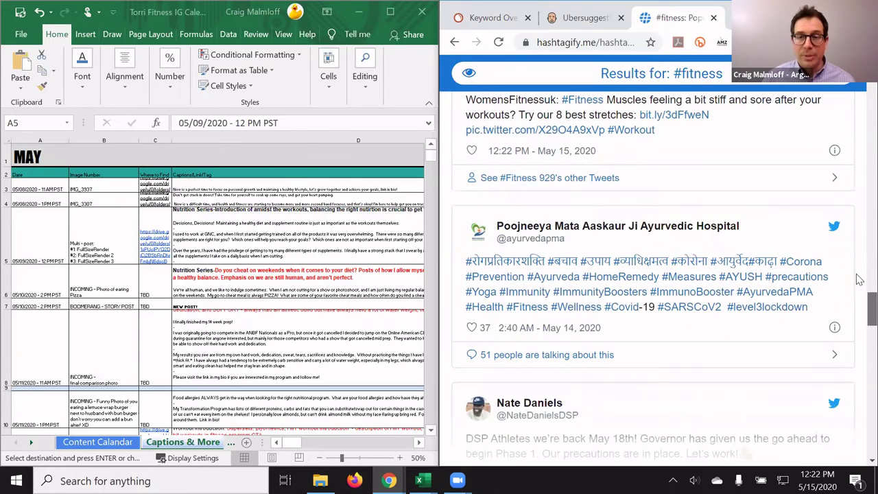
scroll(859, 281, down, 1)
scroll(859, 283, up, 8)
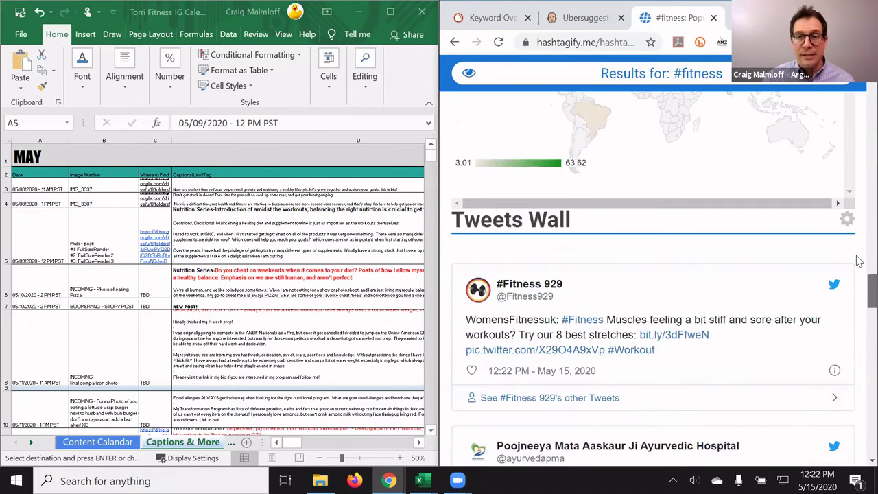
scroll(859, 226, up, 3)
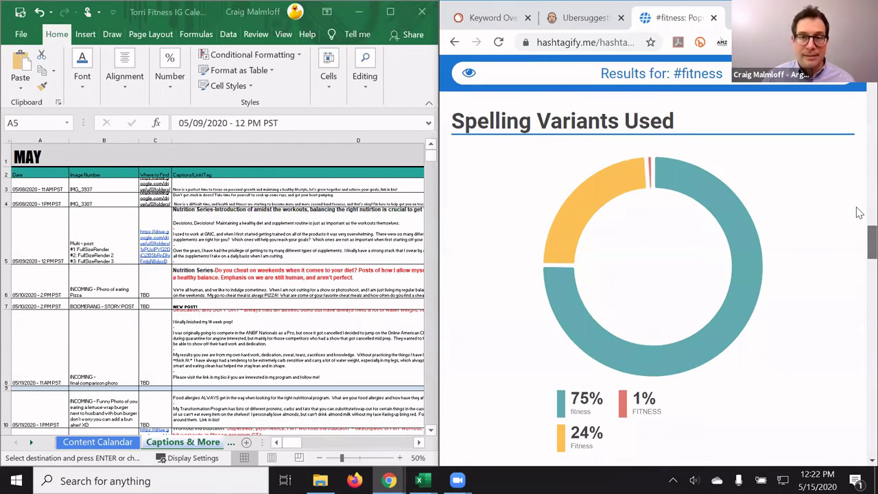
scroll(859, 213, up, 5)
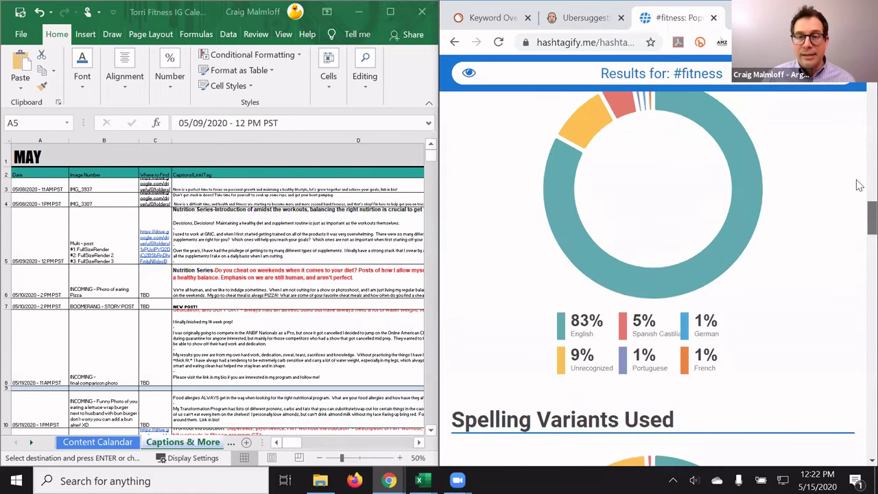
scroll(859, 185, up, 1)
scroll(859, 178, up, 10)
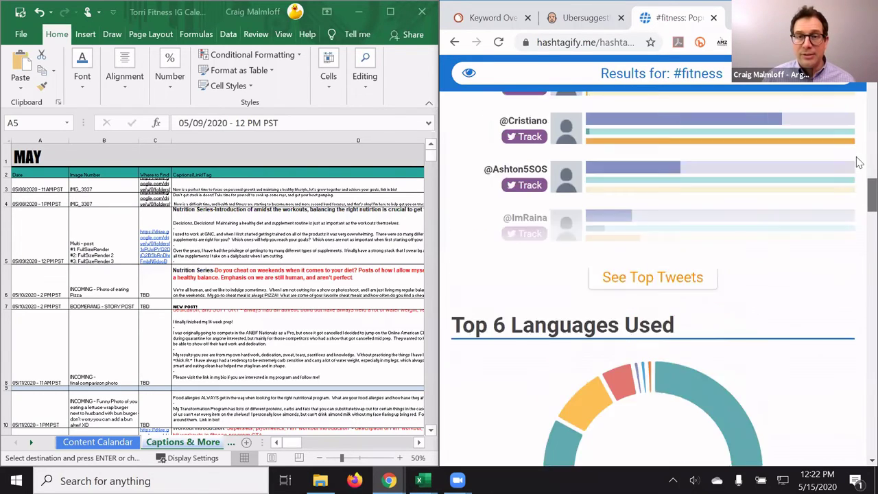
scroll(859, 154, down, 2)
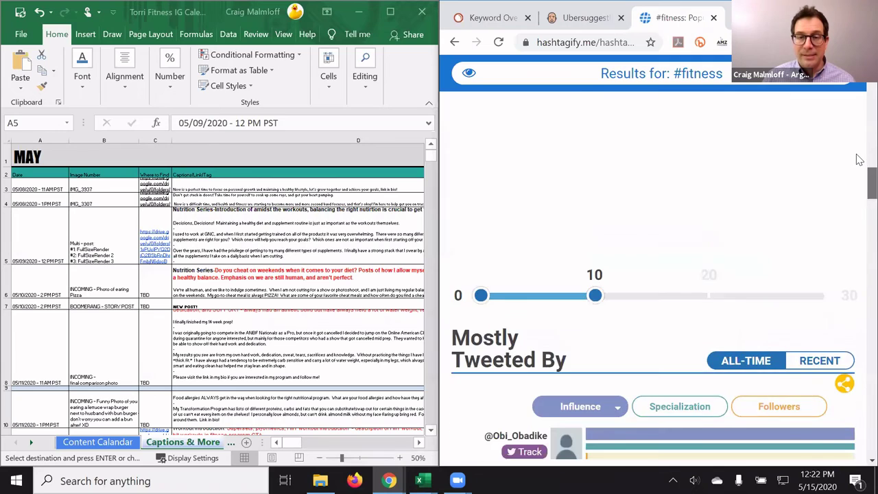
scroll(858, 153, up, 3)
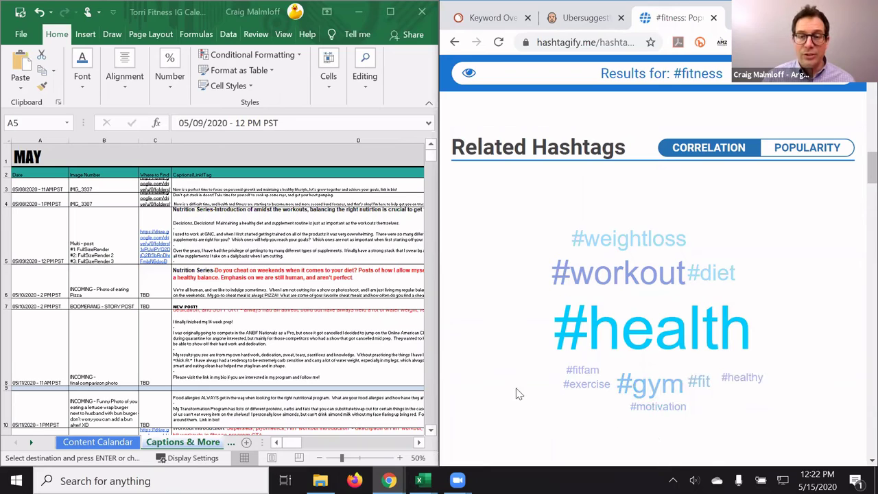
- Return to the Content Calandar sheet in Excel and review the months from May through December
click(350, 343)
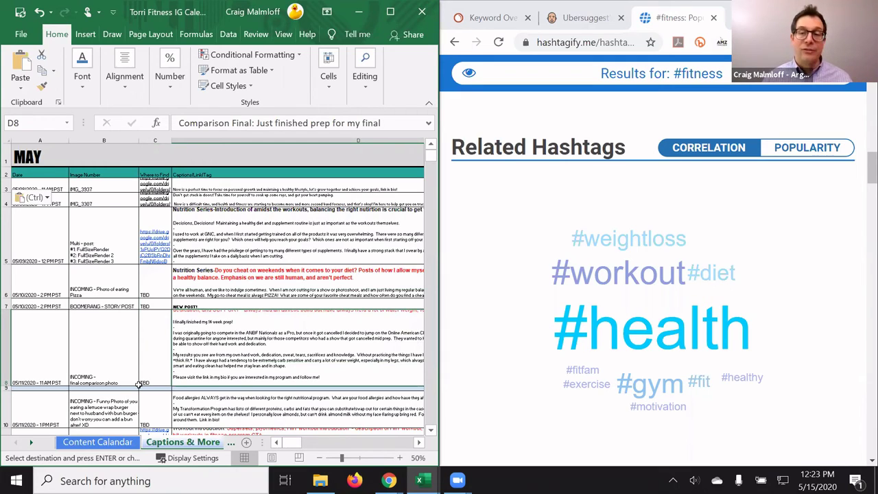
click(127, 443)
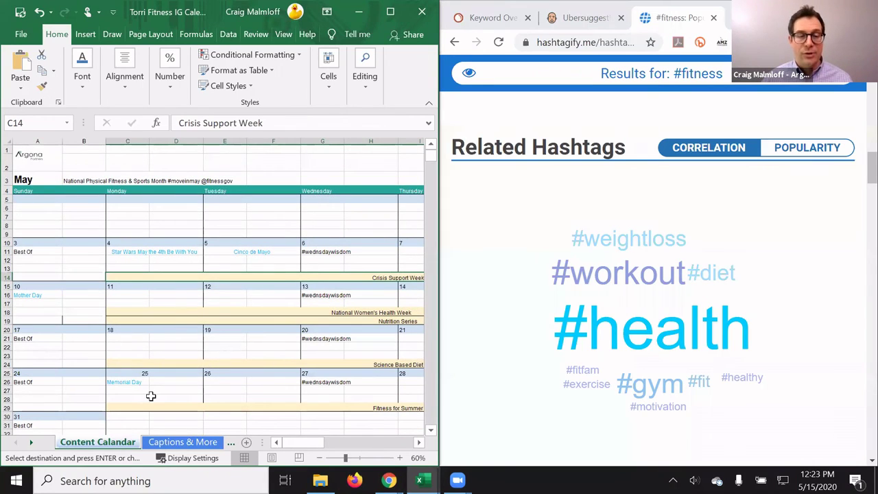
scroll(167, 341, down, 20)
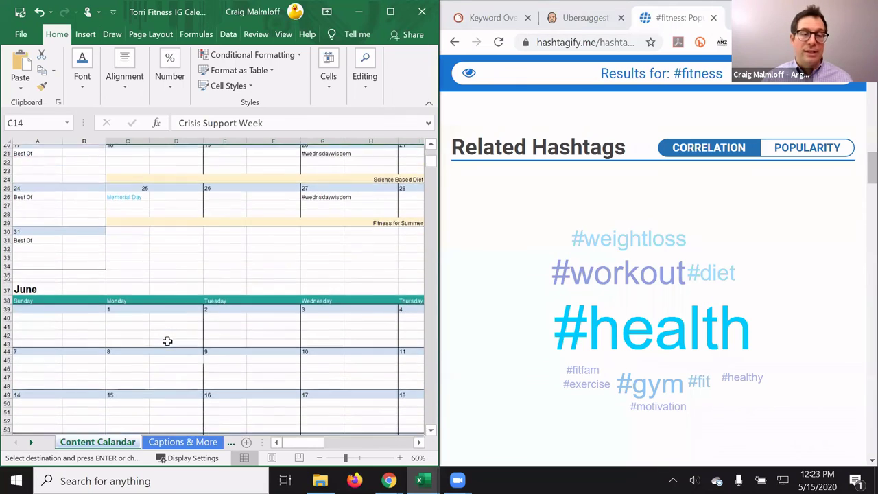
scroll(168, 341, down, 20)
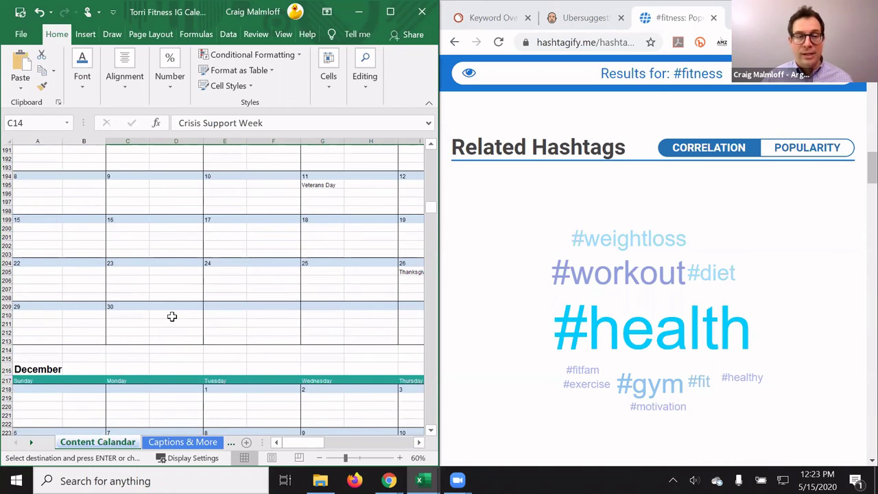
scroll(171, 317, down, 7)
scroll(172, 317, up, 20)
scroll(171, 316, up, 20)
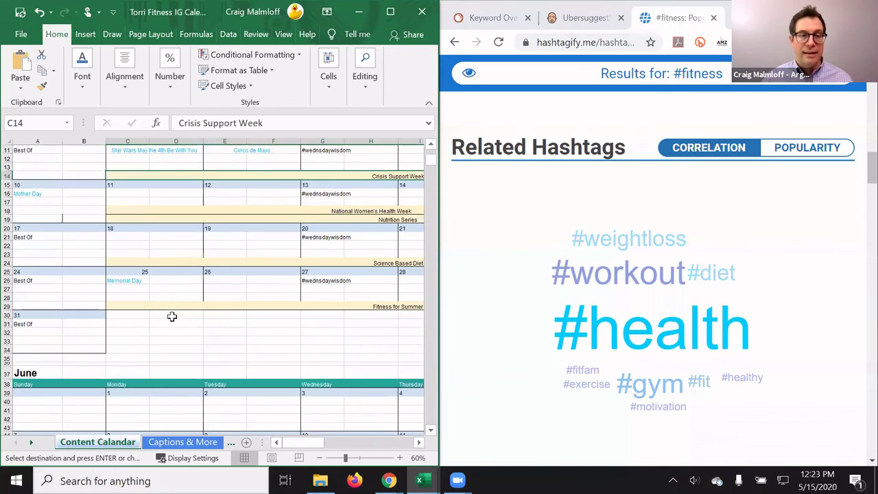